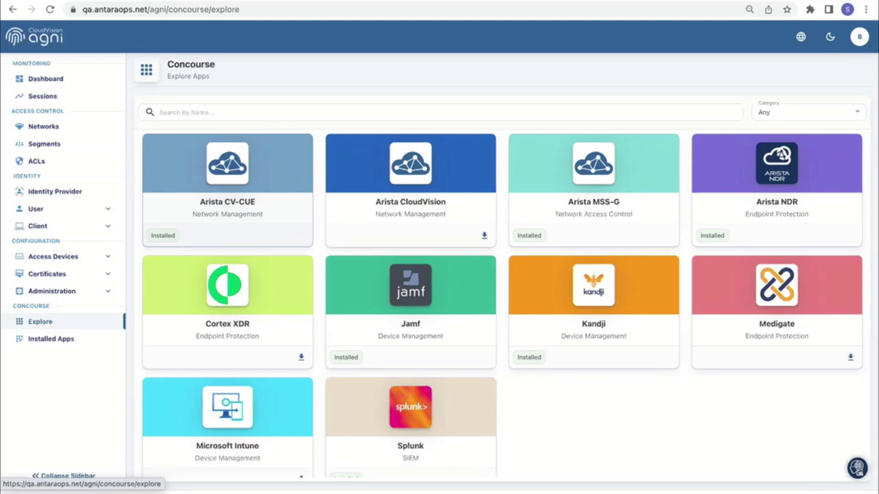
- View the installed Arista CV-CUE app's settings, and check the third access device's RadSec status in the devices list
{"action": "left_click", "coordinate": [227, 189]}
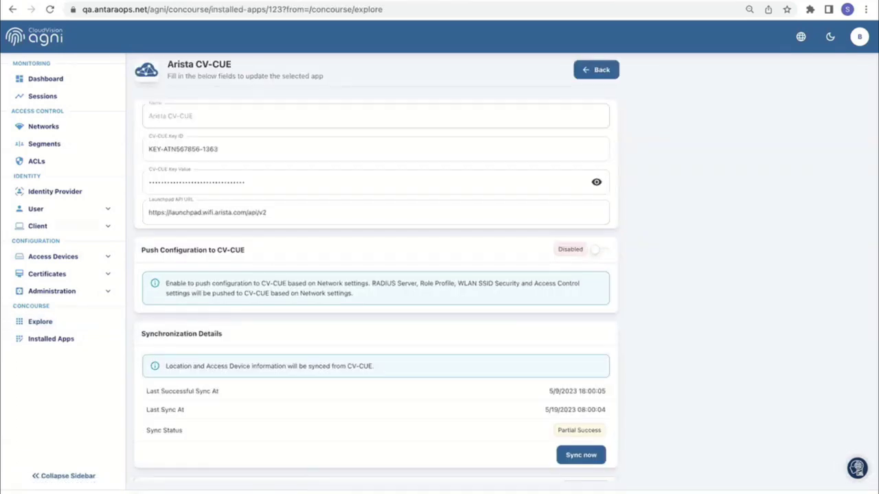
{"action": "left_click", "coordinate": [52, 256]}
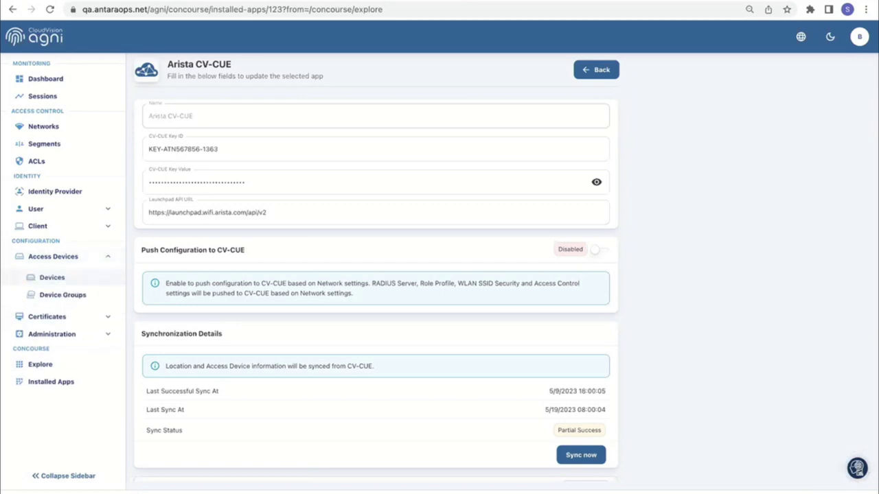
{"action": "left_click", "coordinate": [51, 277]}
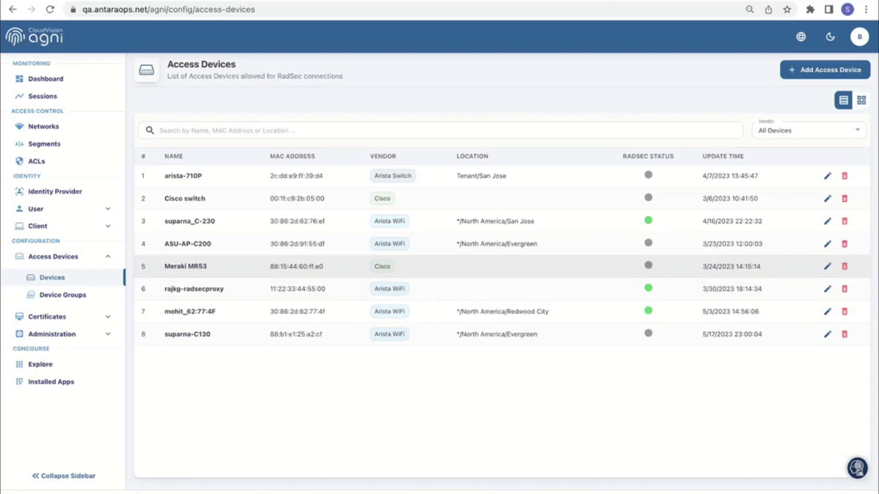
{"action": "mouse_move", "coordinate": [648, 220]}
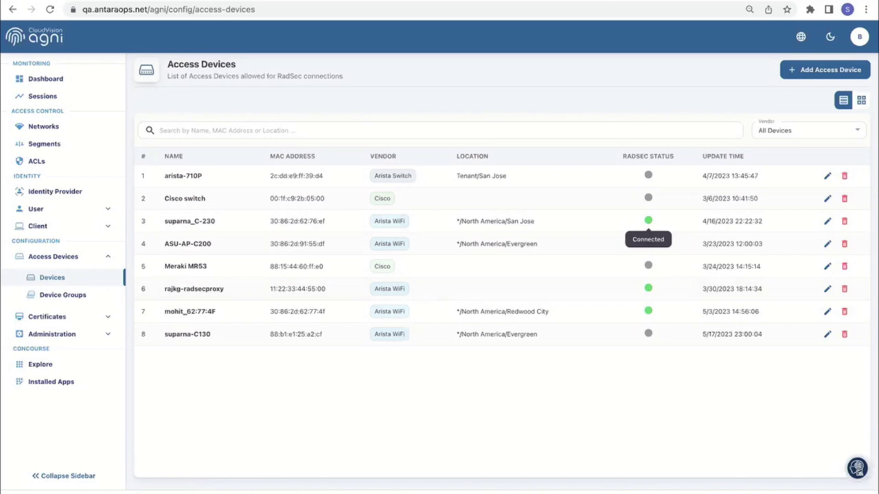
- Review the vendor options in a new access device form and cancel without adding a device
{"action": "left_click", "coordinate": [825, 70]}
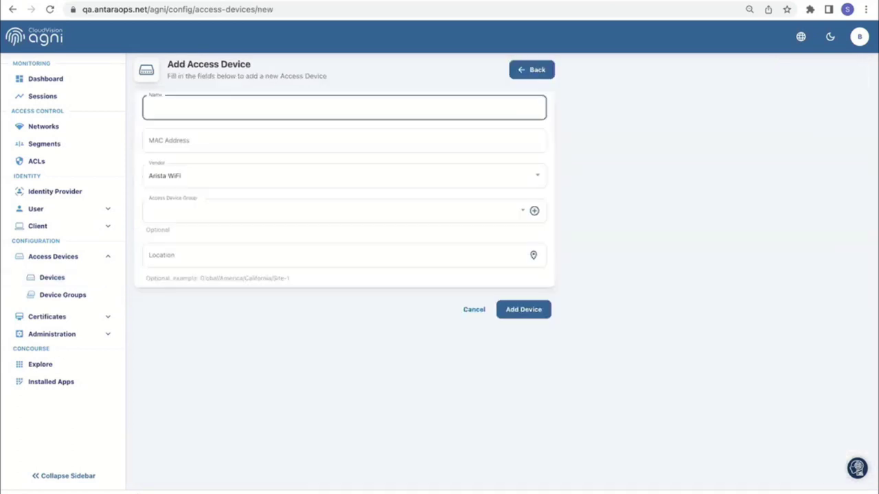
{"action": "left_click", "coordinate": [343, 176]}
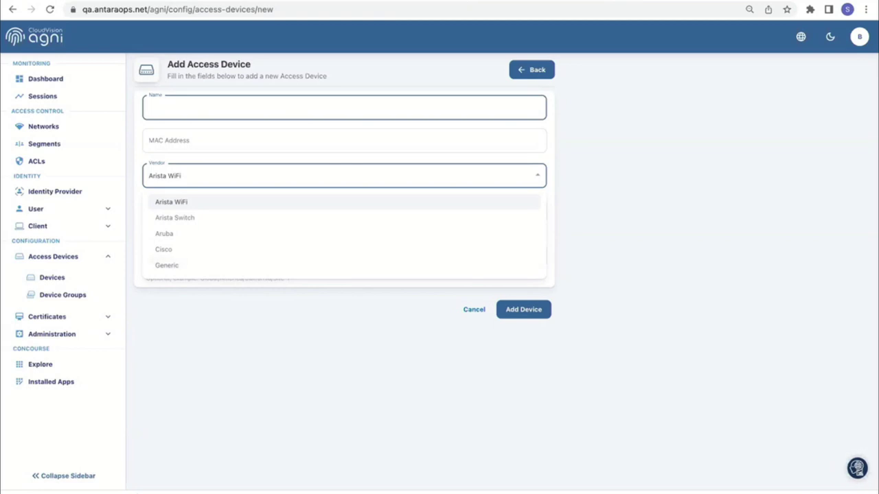
{"action": "left_click", "coordinate": [474, 309]}
{"action": "left_click", "coordinate": [473, 309]}
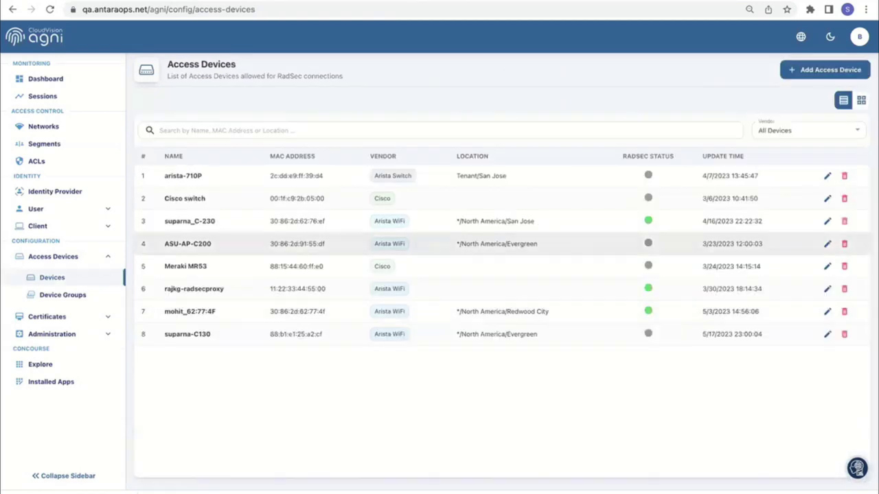
- Review the provider choices in a new identity provider form and return to the identity provider list
{"action": "left_click", "coordinate": [55, 192]}
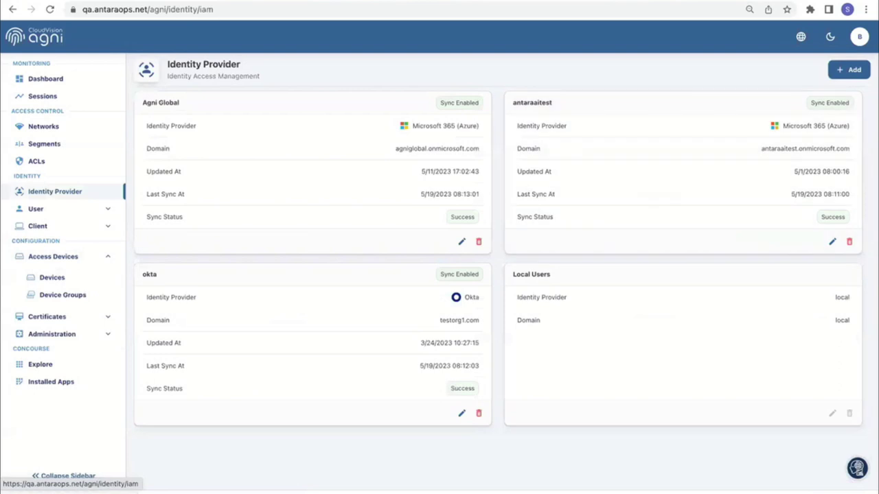
{"action": "left_click", "coordinate": [849, 70]}
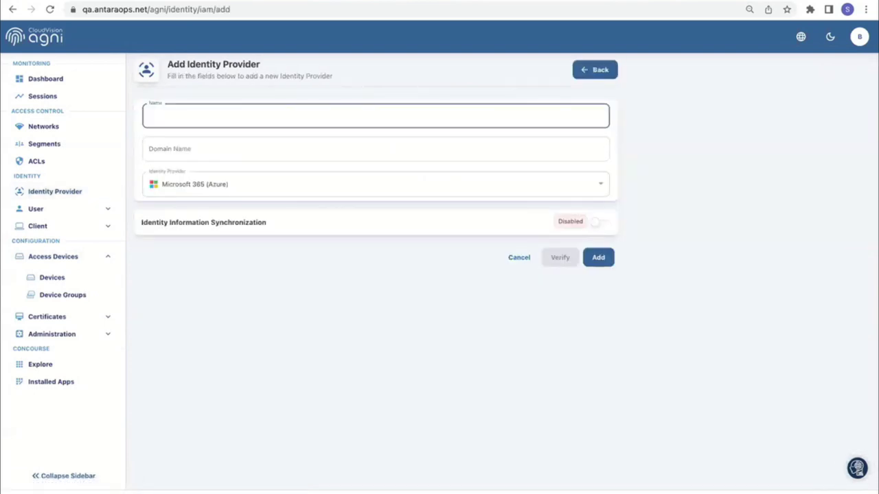
{"action": "left_click", "coordinate": [375, 184]}
{"action": "left_click", "coordinate": [595, 70]}
{"action": "left_click", "coordinate": [595, 70]}
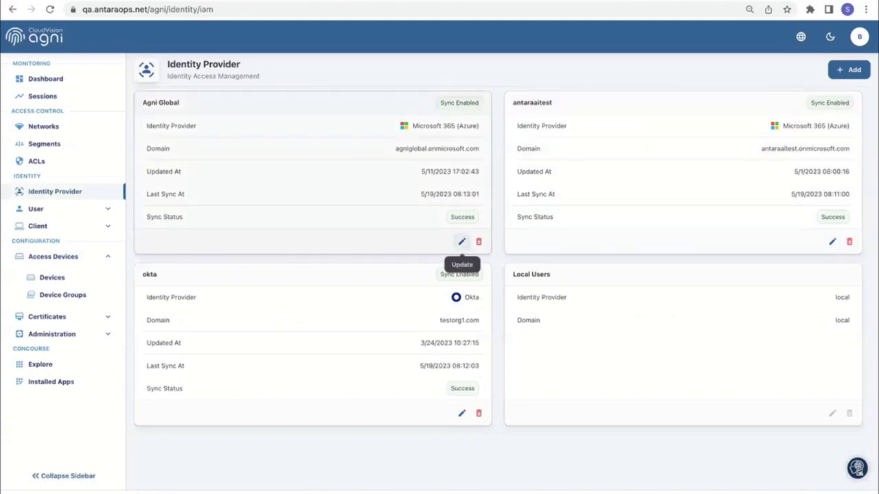
- Open the Agni Global identity provider for updating and examine its synchronized user groups
{"action": "left_click", "coordinate": [462, 242]}
{"action": "scroll", "coordinate": [412, 308], "scroll_direction": "down", "scroll_amount": 5}
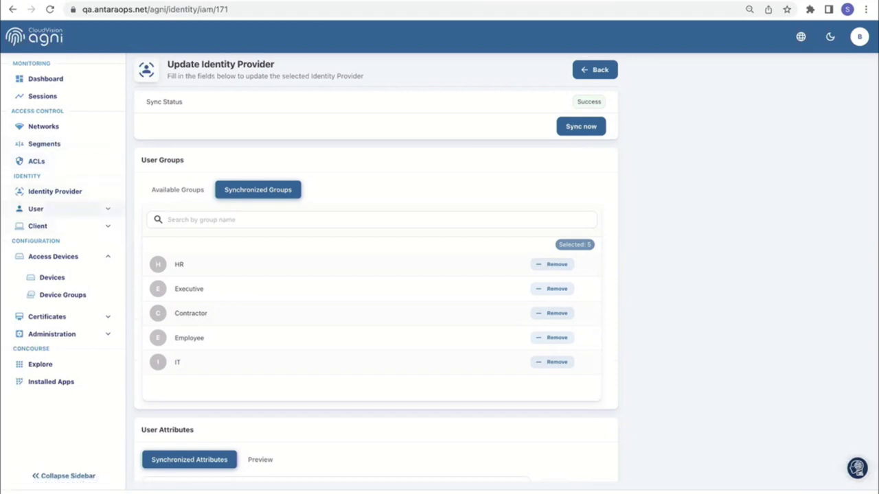
- Open the details of the fifth user in the external users list and show that user's clients
{"action": "left_click", "coordinate": [36, 209]}
{"action": "left_click", "coordinate": [48, 230]}
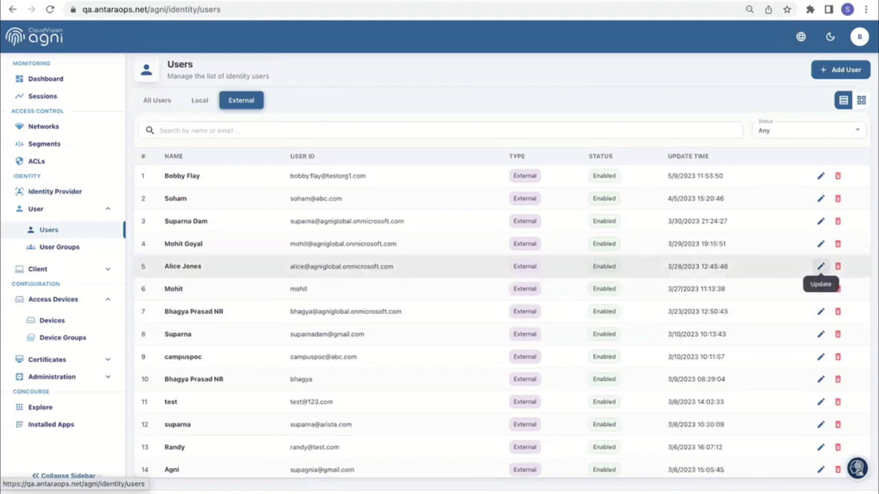
{"action": "left_click", "coordinate": [820, 267]}
{"action": "left_click", "coordinate": [586, 323]}
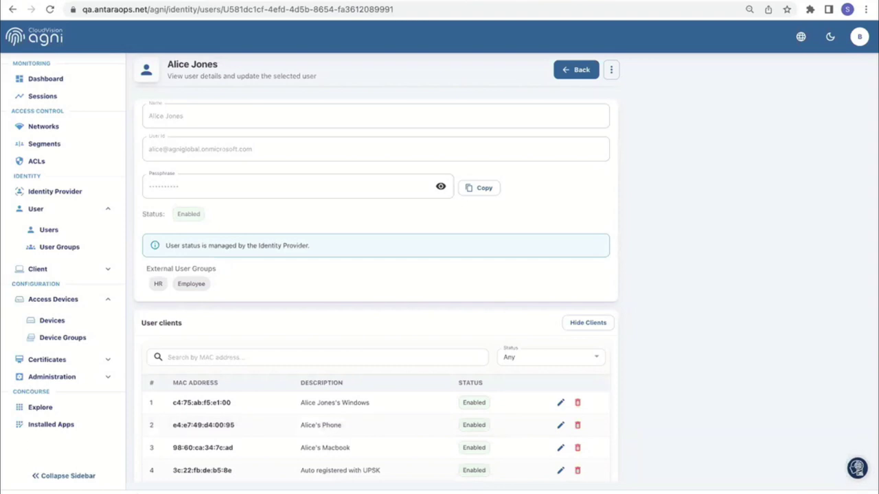
- Search the available networks for "acm"
{"action": "left_click", "coordinate": [43, 126]}
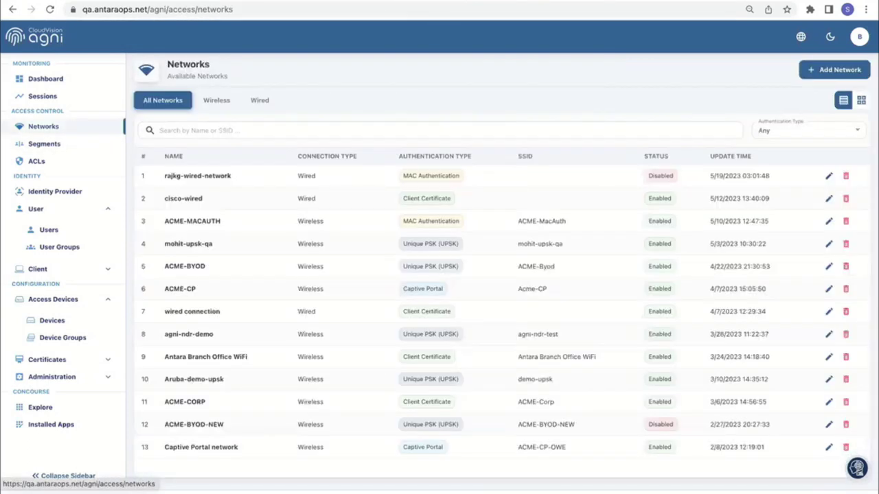
{"action": "type", "text": "acm"}
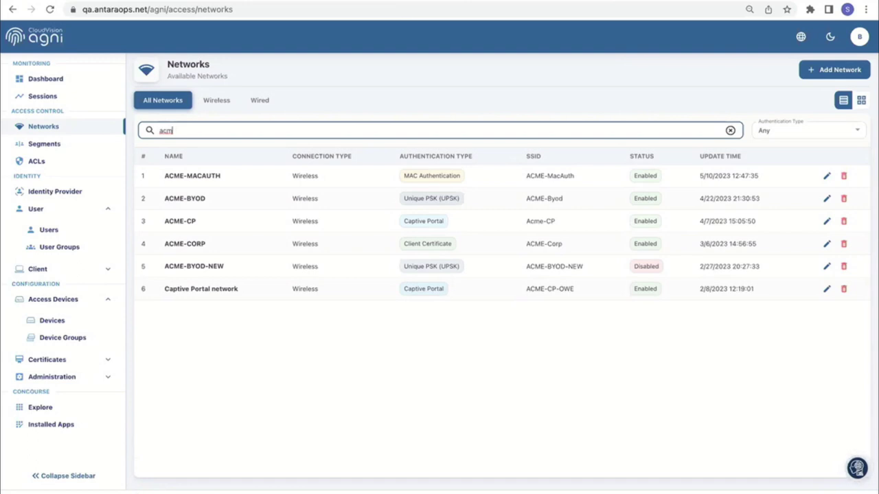
- Draft a new wired network with Client Certificate (EAP-TLS) authentication and enable its fallback to MAC authentication
{"action": "left_click", "coordinate": [834, 69]}
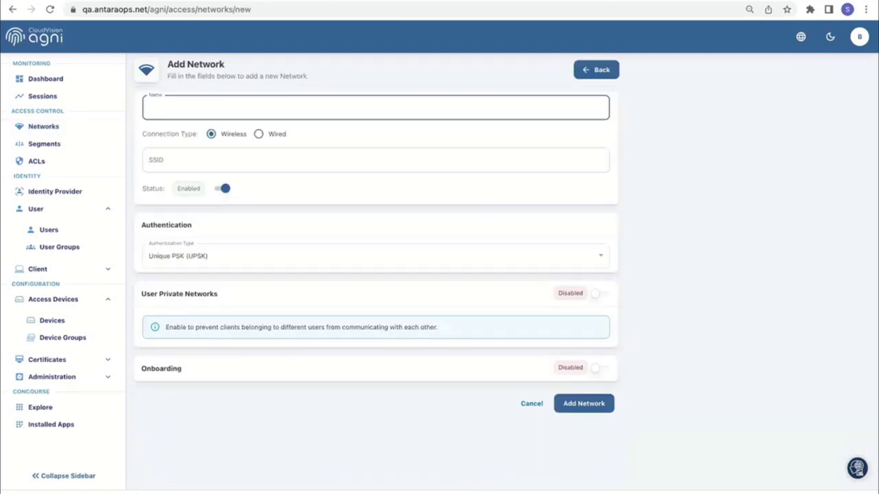
{"action": "left_click", "coordinate": [258, 134]}
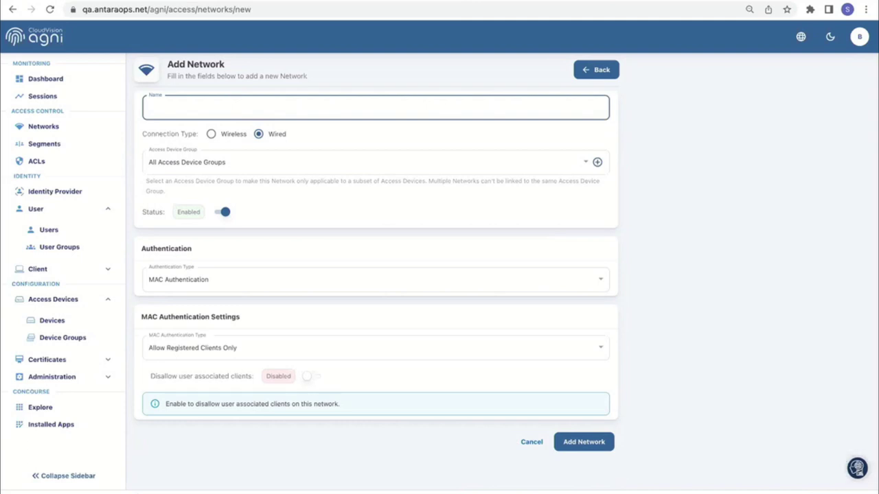
{"action": "left_click", "coordinate": [374, 280]}
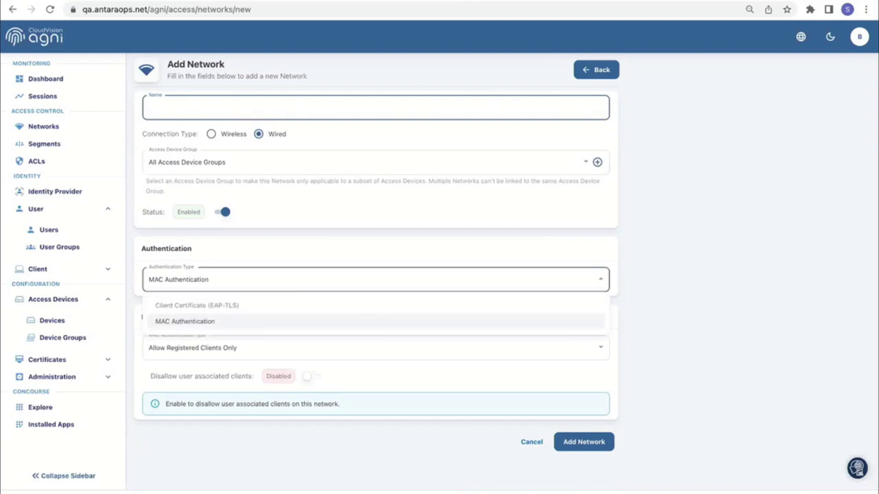
{"action": "left_click", "coordinate": [186, 304]}
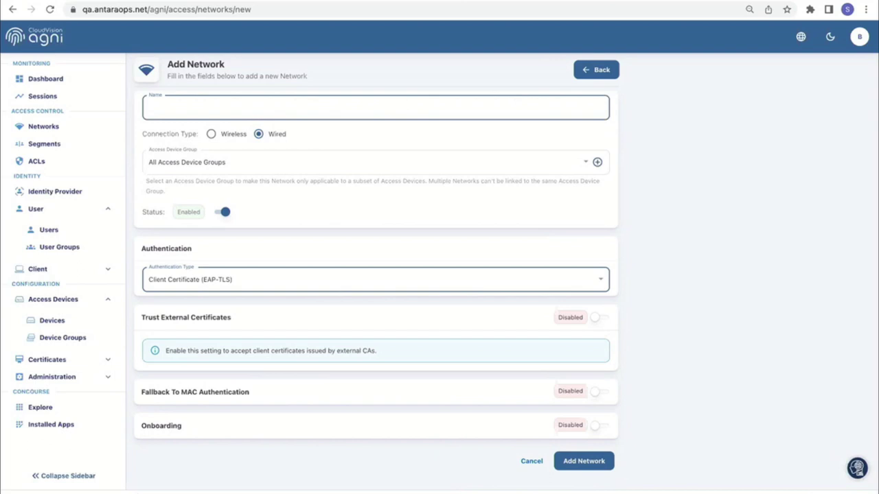
{"action": "left_click", "coordinate": [595, 391]}
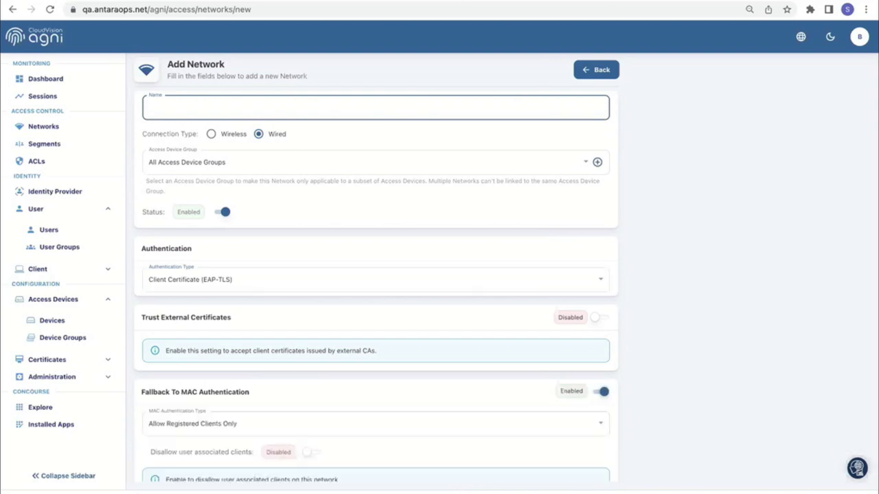
{"action": "scroll", "coordinate": [375, 287], "scroll_direction": "down", "scroll_amount": 1}
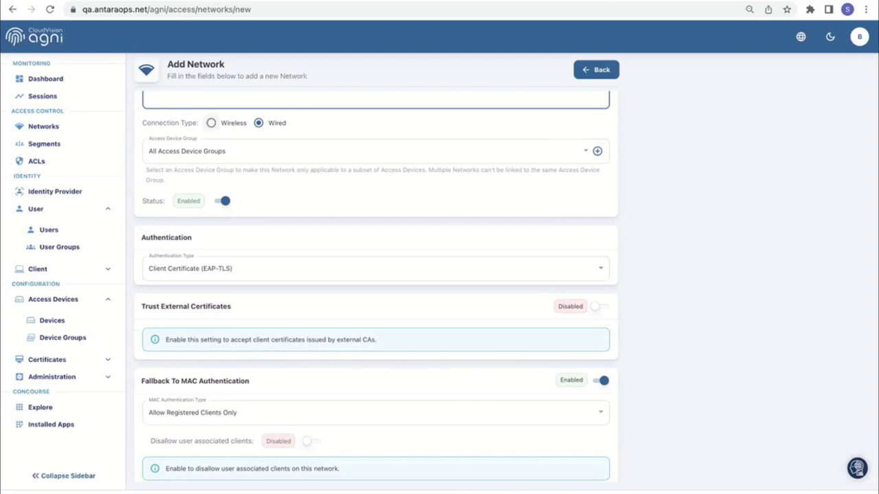
- Switch the draft network to wireless, try Client Certificate (EAP-TLS) authentication, and set it back to Unique PSK (UPSK)
{"action": "left_click", "coordinate": [211, 123]}
{"action": "left_click", "coordinate": [376, 255]}
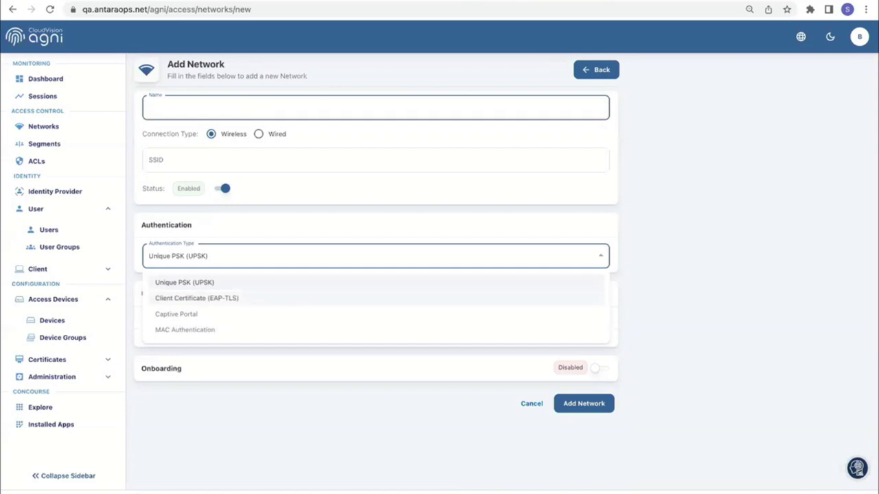
{"action": "left_click", "coordinate": [197, 298]}
{"action": "left_click", "coordinate": [375, 255]}
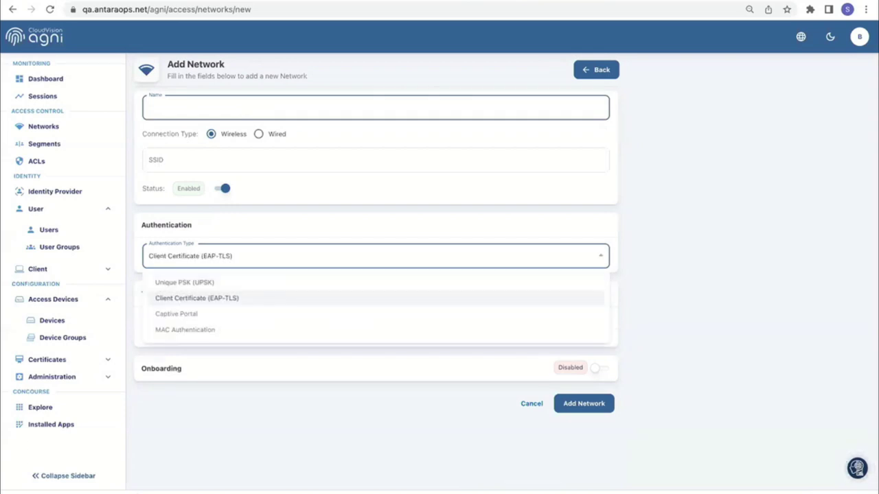
{"action": "left_click", "coordinate": [197, 281]}
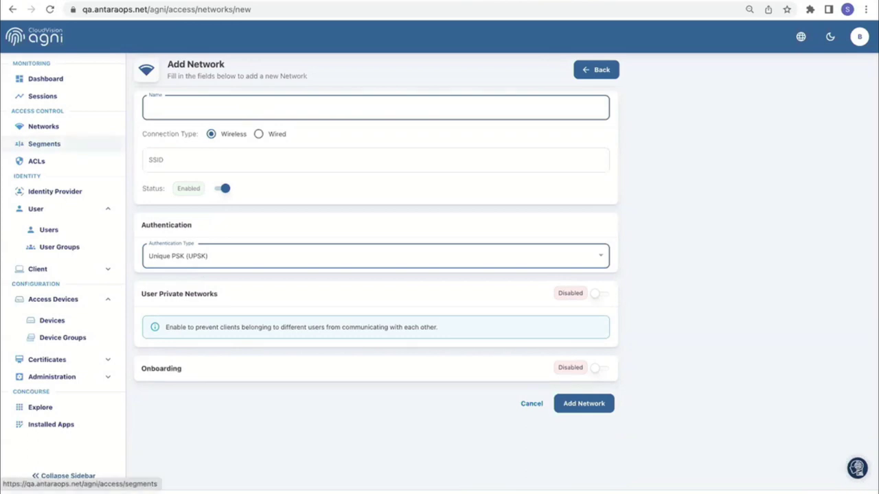
- Look over the segmentation policies and open a blank form for adding a network
{"action": "left_click", "coordinate": [44, 143]}
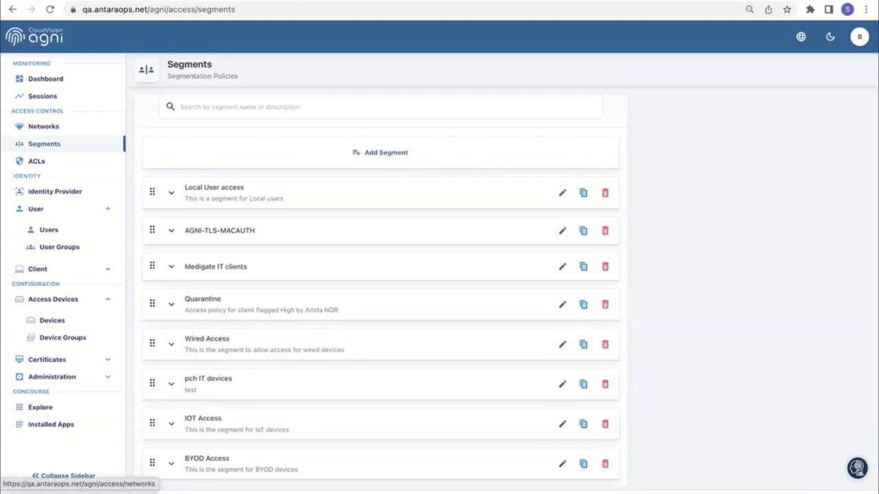
{"action": "left_click", "coordinate": [44, 126]}
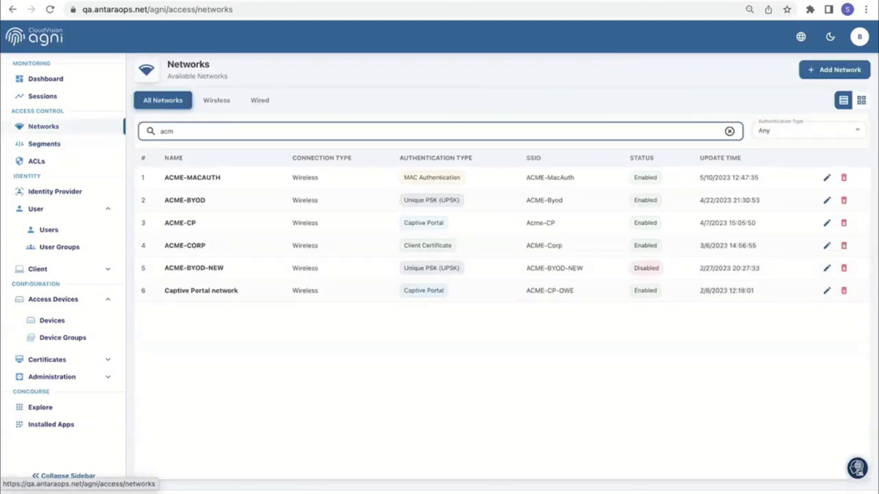
{"action": "left_click", "coordinate": [834, 70]}
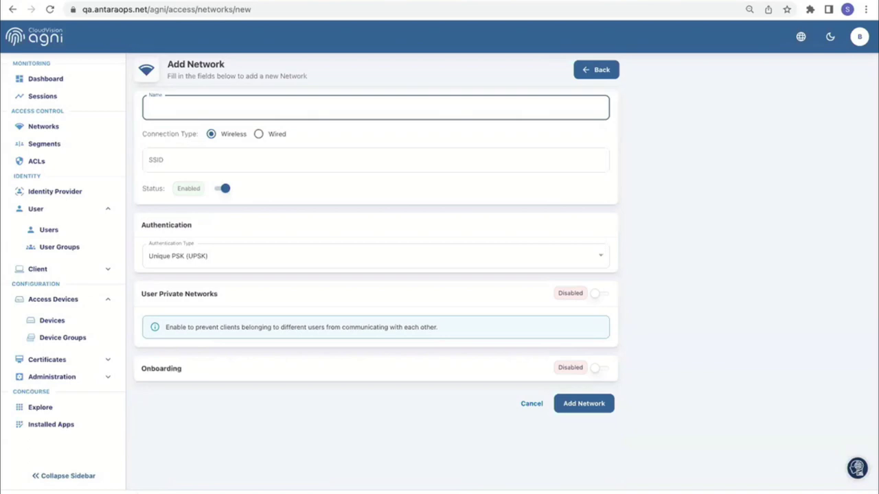